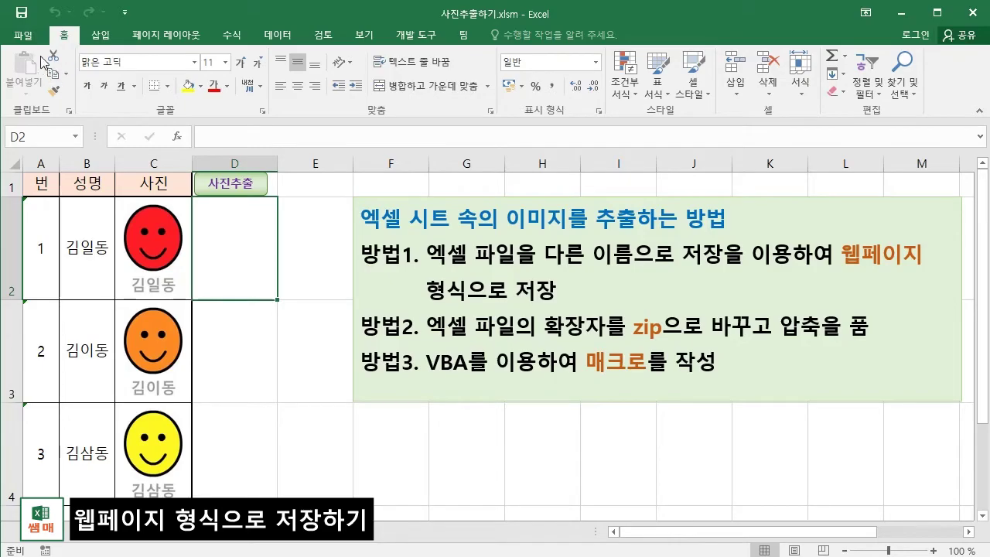
Save the entire workbook as a web page named 사진추출하기.htm in the 사진추출 folder, accepting the loss of some features
click(22, 36)
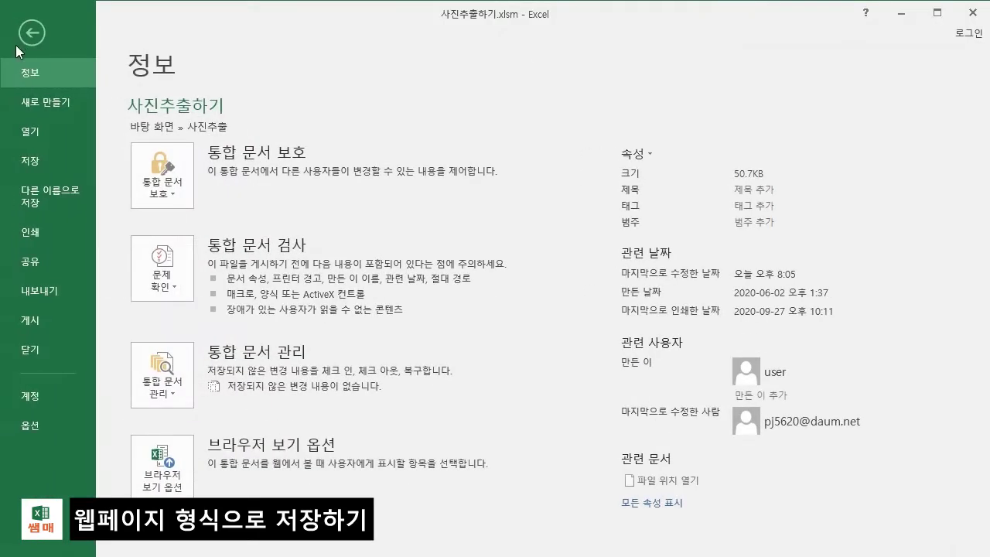
click(47, 196)
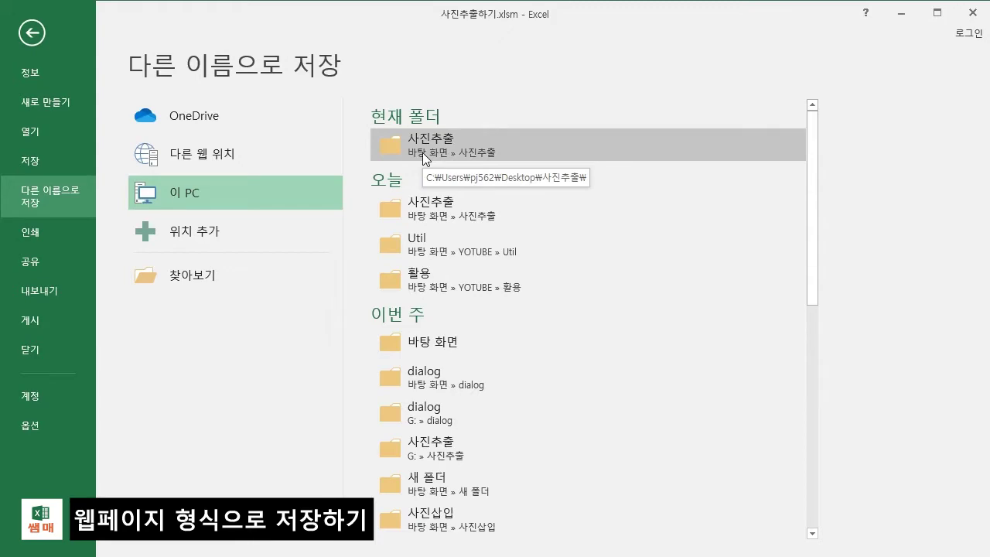
click(423, 152)
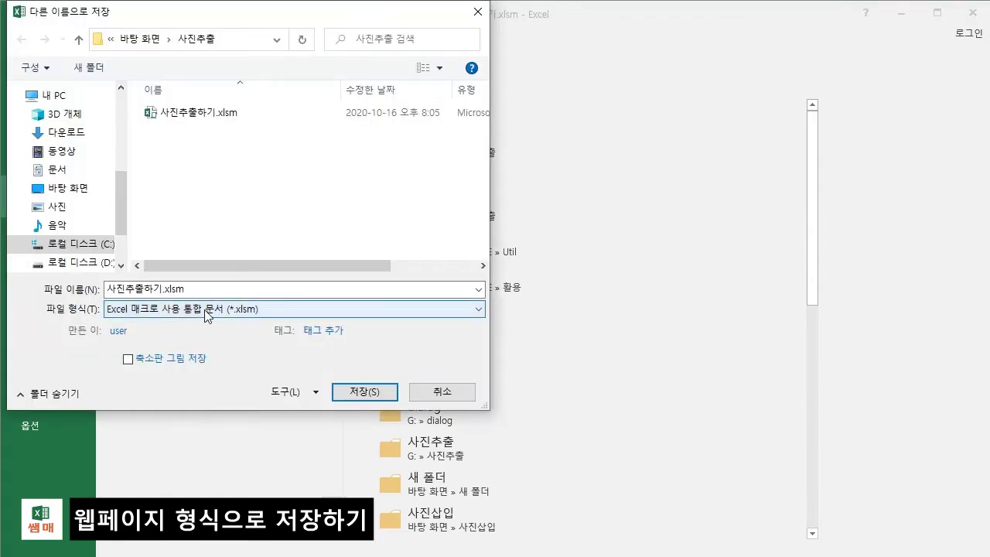
click(207, 309)
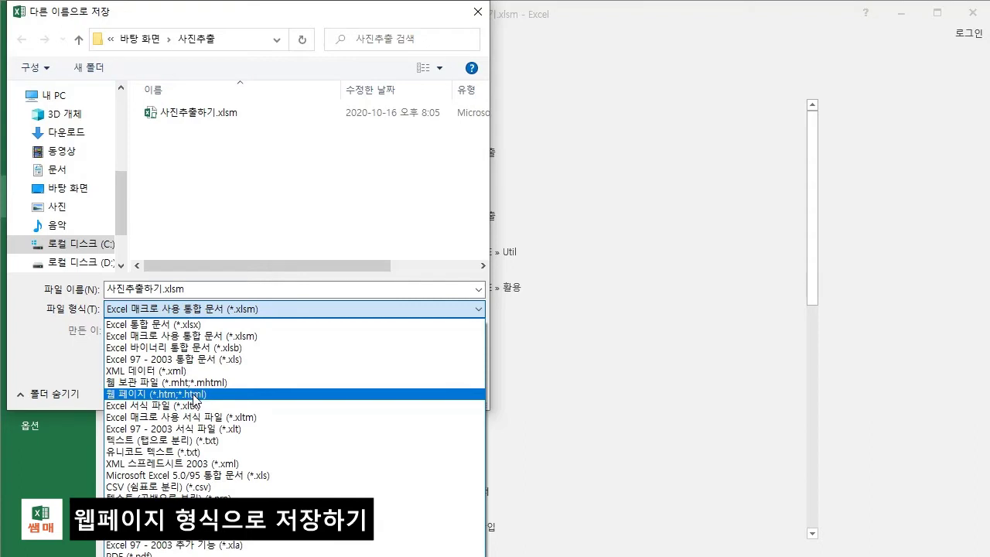
click(142, 396)
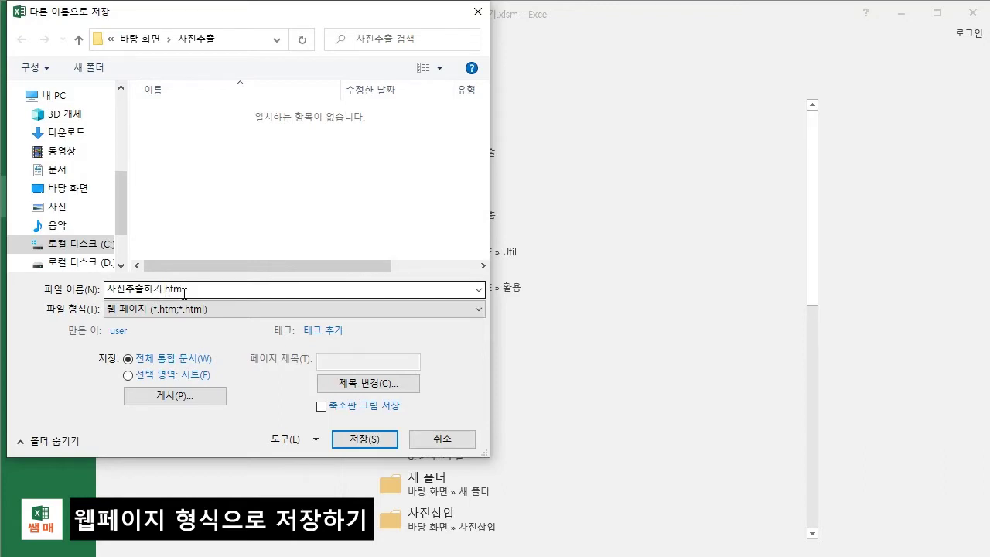
click(364, 440)
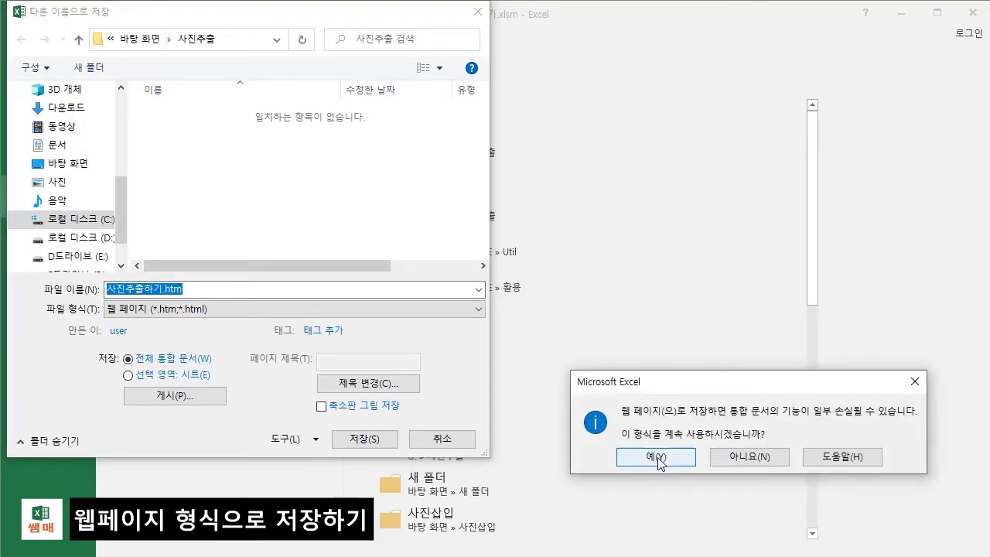
click(656, 458)
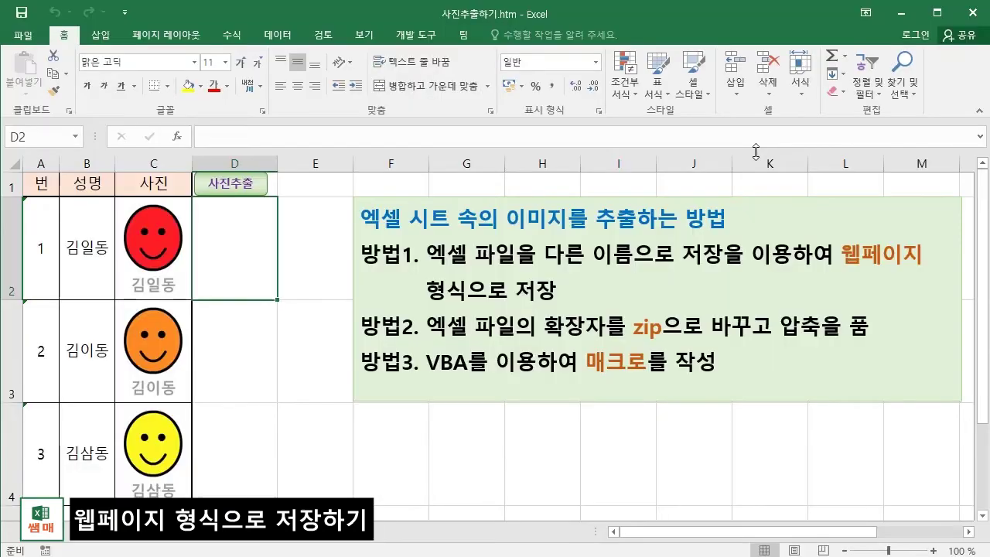
Switch from Excel to the 사진추출 folder and view 사진추출하기.htm in the browser, closing it after viewing
click(902, 13)
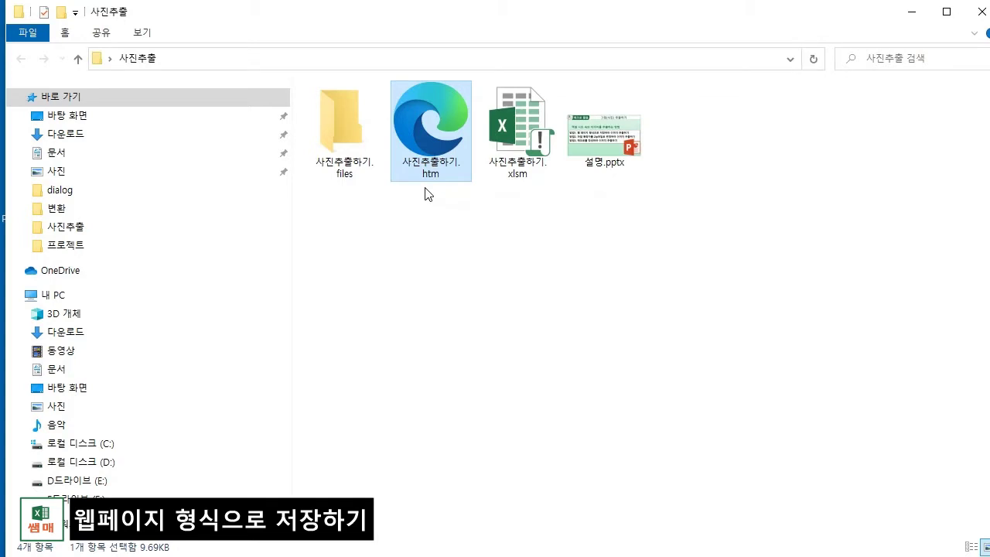
double_click(436, 130)
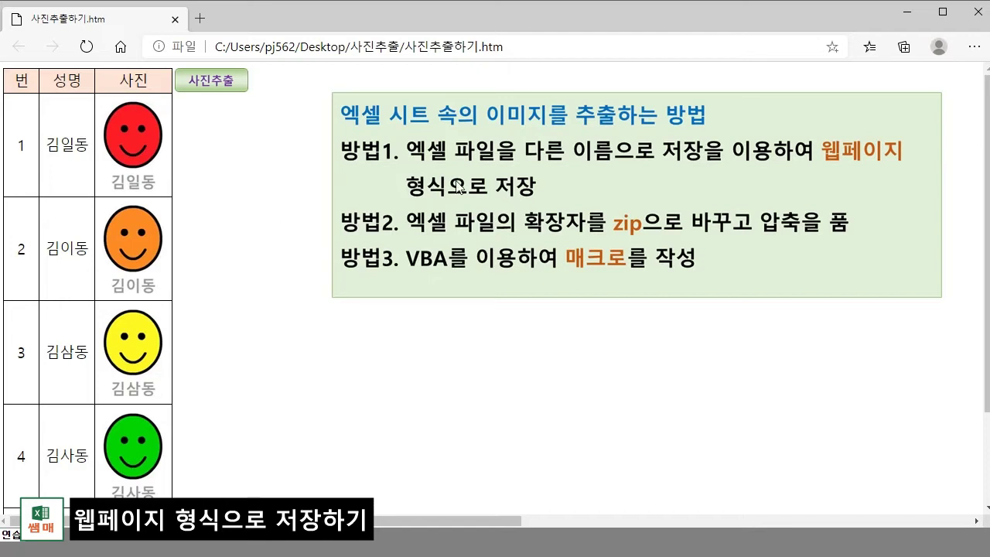
click(978, 16)
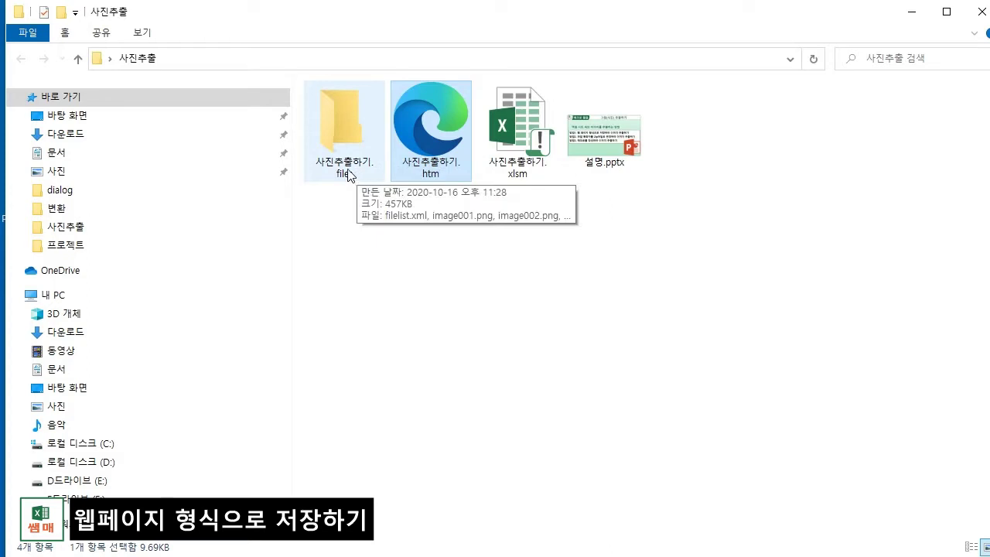
Open the 사진추출하기.files folder and switch its file display to the Content (내용) layout
double_click(337, 124)
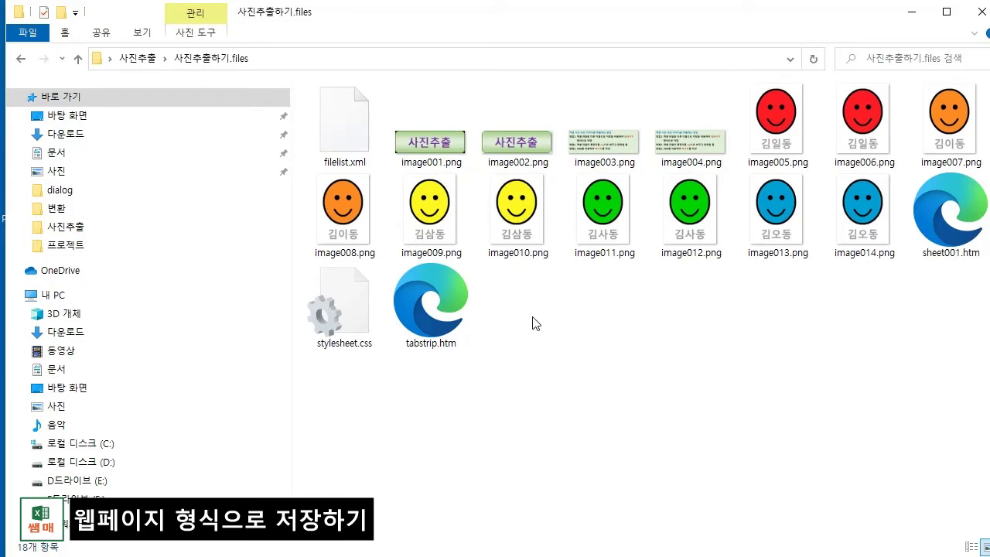
click(143, 34)
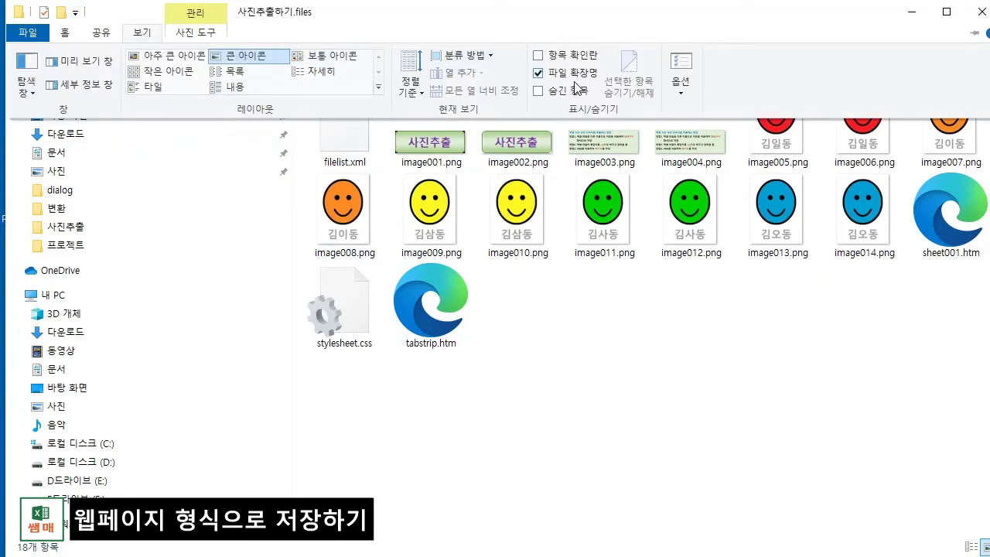
click(539, 72)
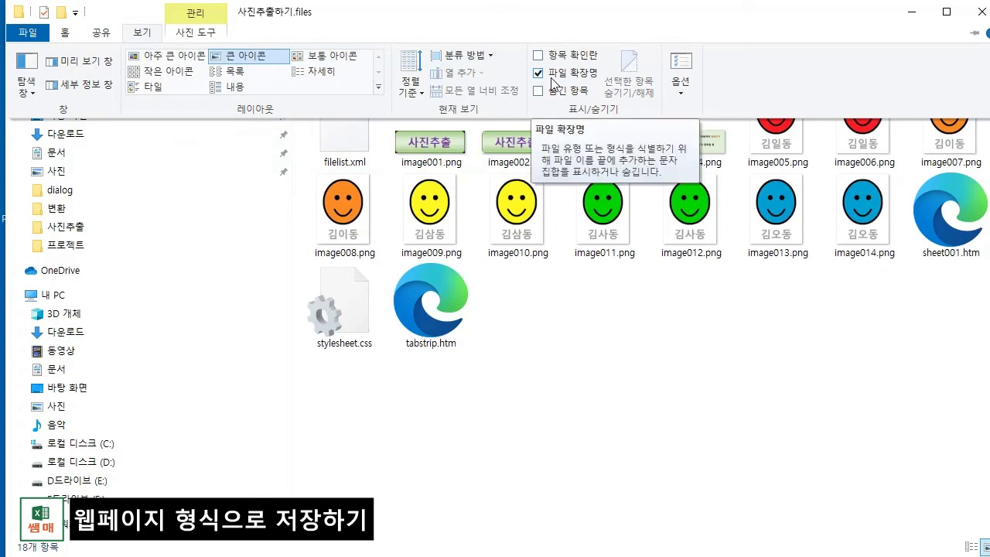
click(234, 87)
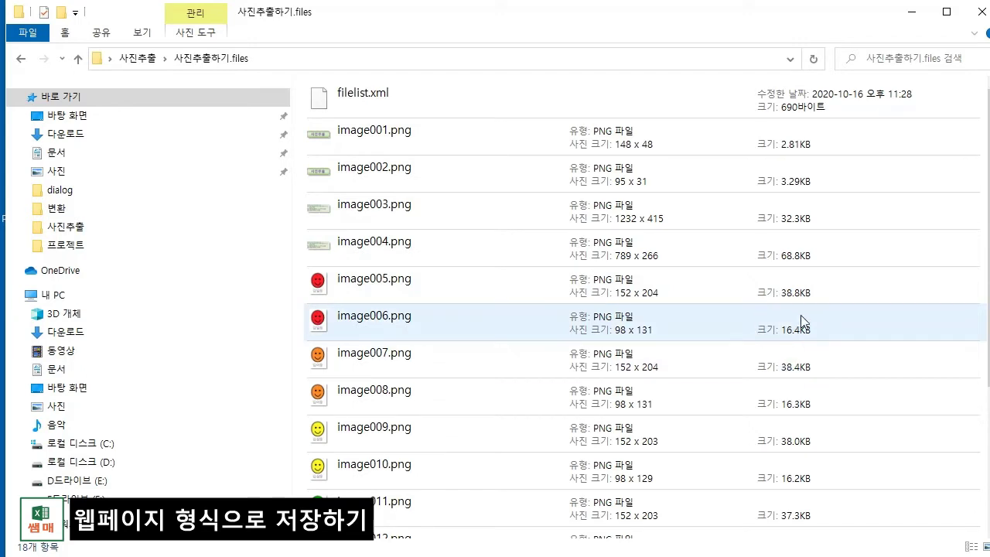
Select the smaller duplicate images together, starting with image004.png, image006.png and image008.png
click(858, 301)
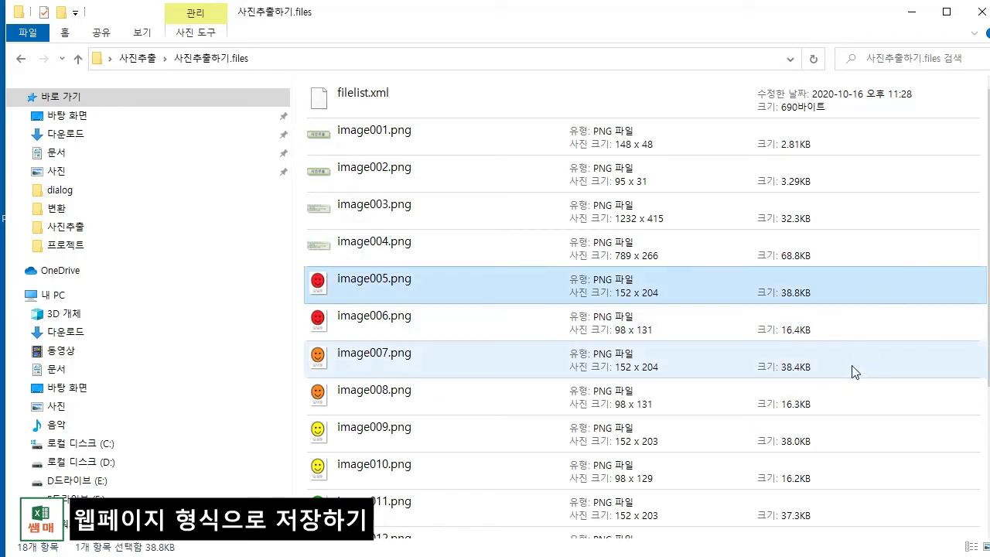
click(867, 182)
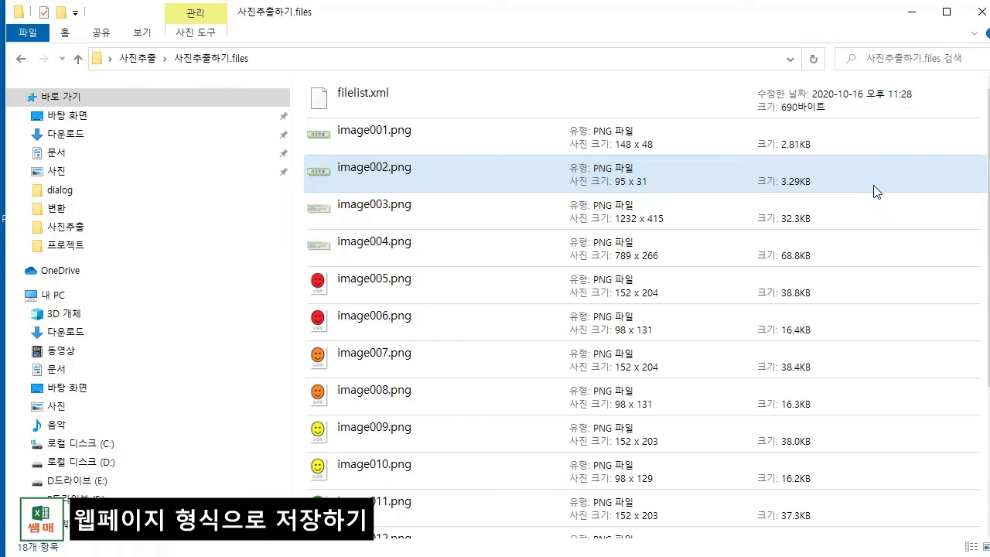
click(873, 259)
ctrl+click(872, 339)
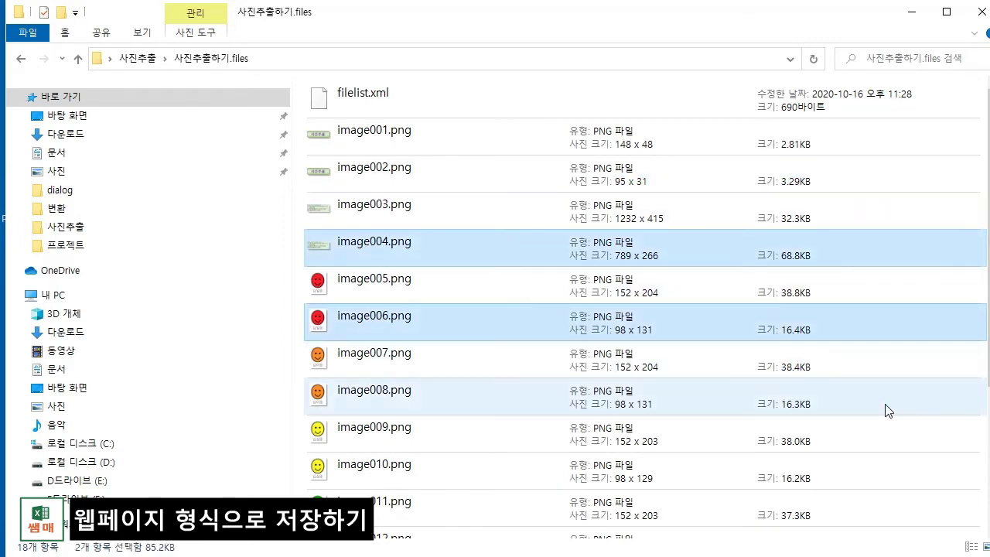
ctrl+click(854, 398)
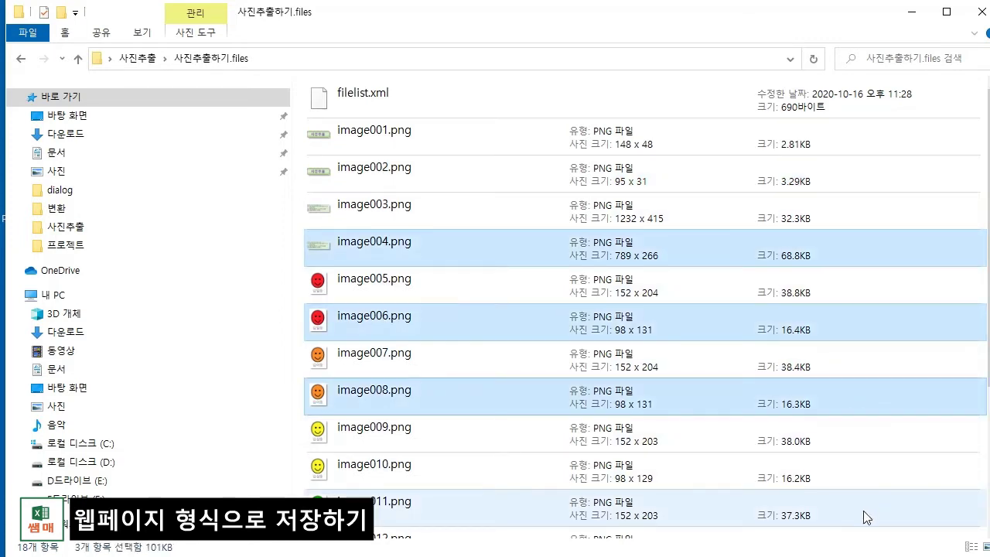
ctrl+click(863, 474)
ctrl+click(859, 467)
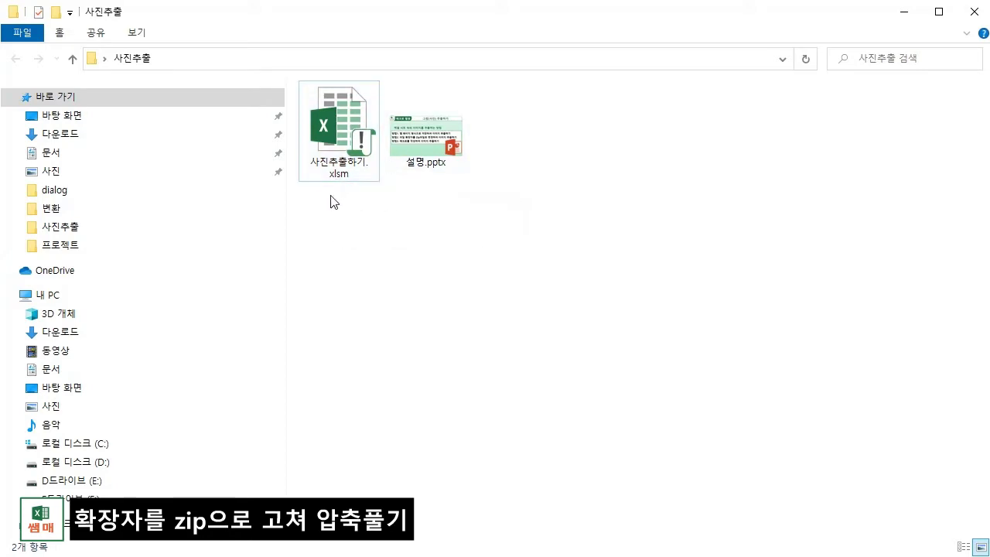
Check that file name extensions are displayed and change the extension of 사진추출하기.xlsm to zip
click(136, 33)
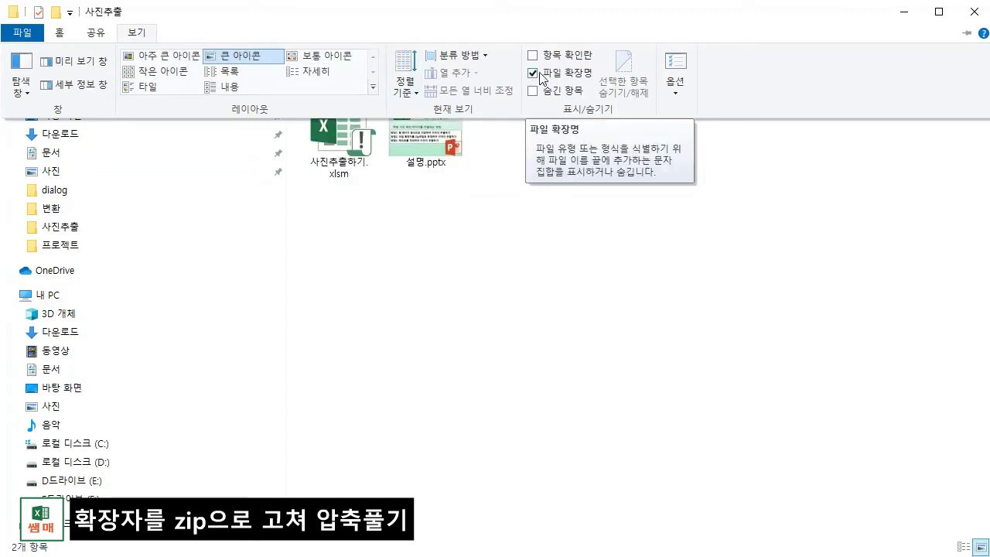
click(549, 232)
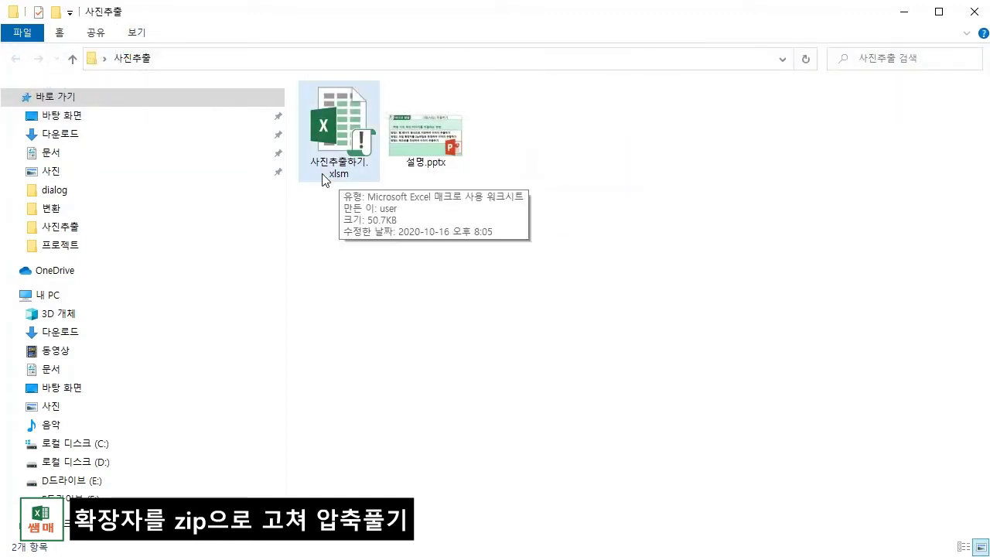
click(351, 188)
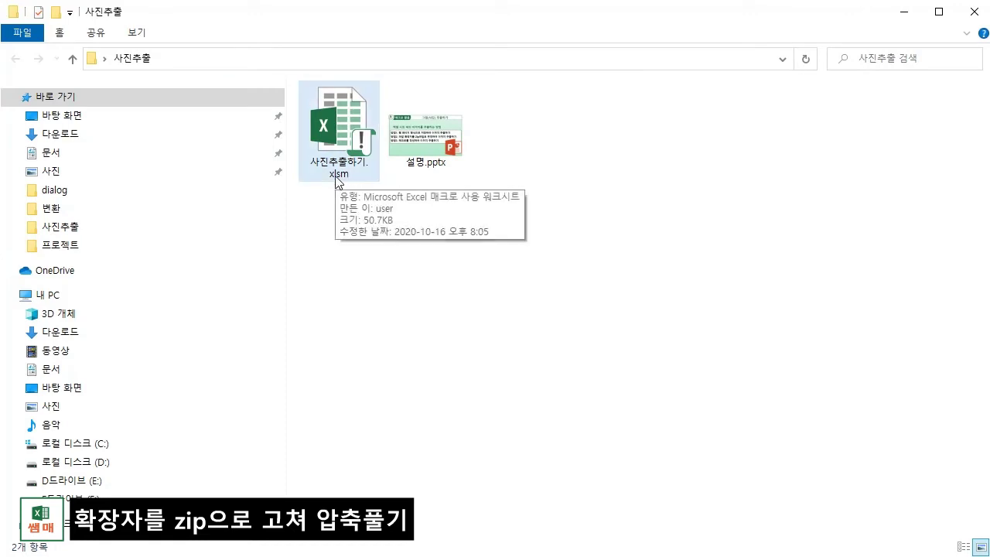
click(337, 181)
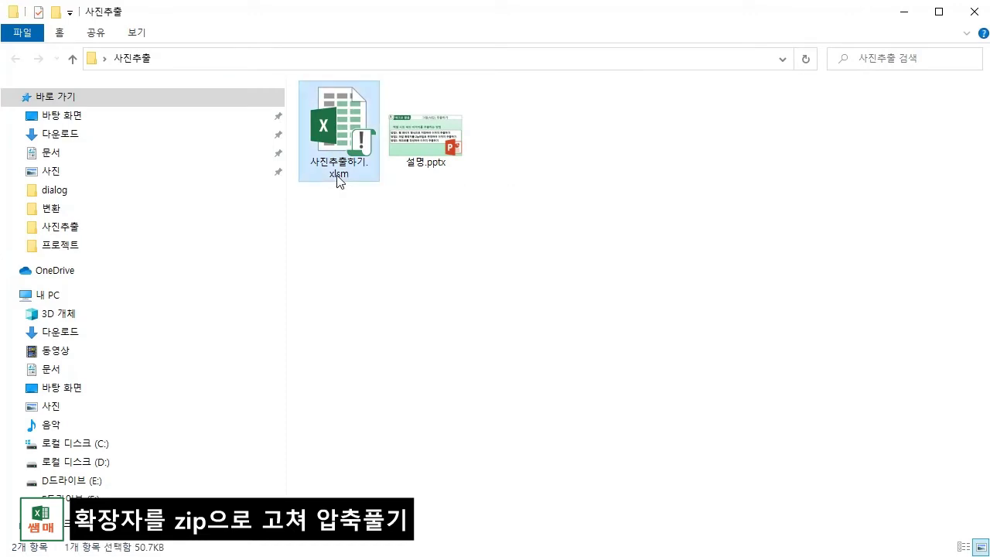
drag(360, 162, 383, 165)
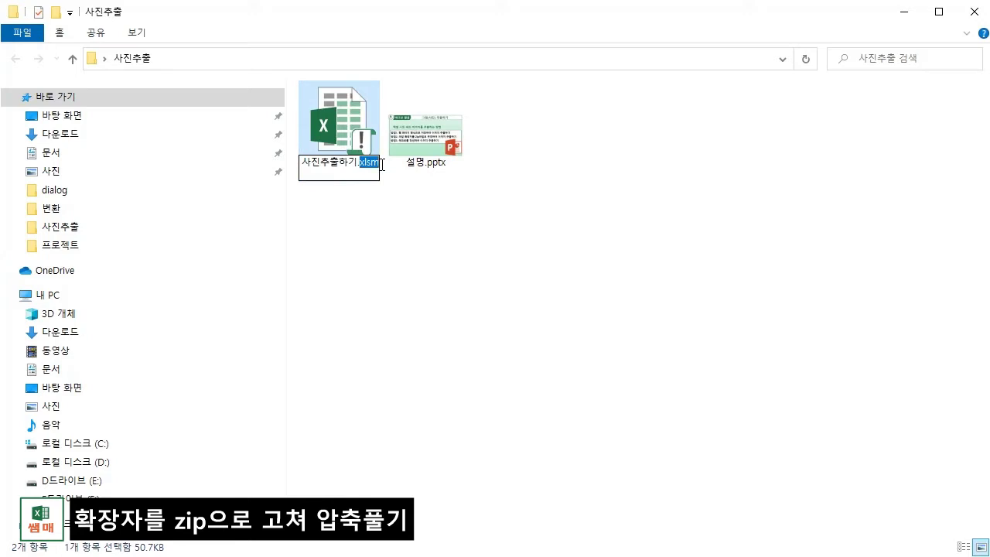
text(zip)
key(Return)
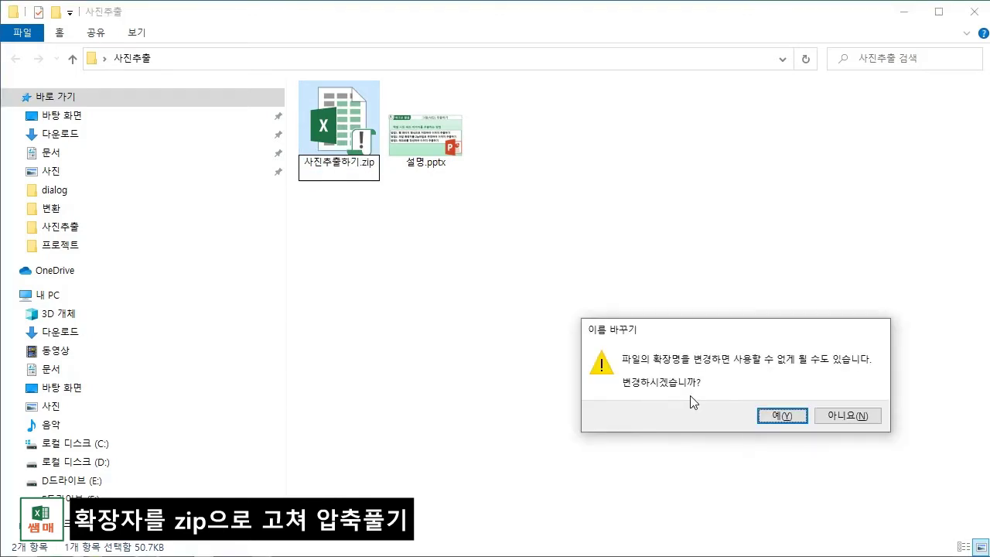
click(783, 418)
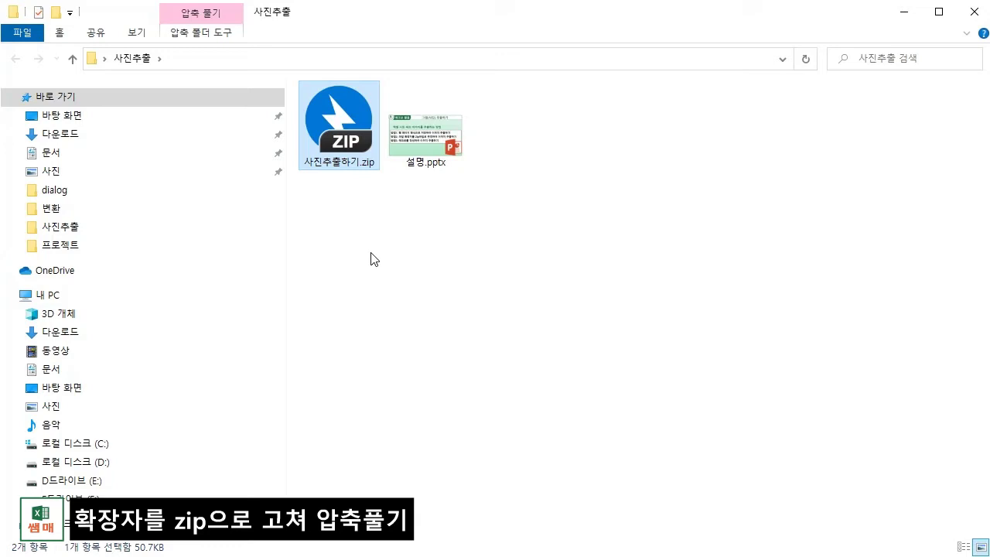
Extract all files of 사진추출하기.zip with Bandizip into a subfolder of 사진추출 named after the archive, and close the archiver
double_click(343, 127)
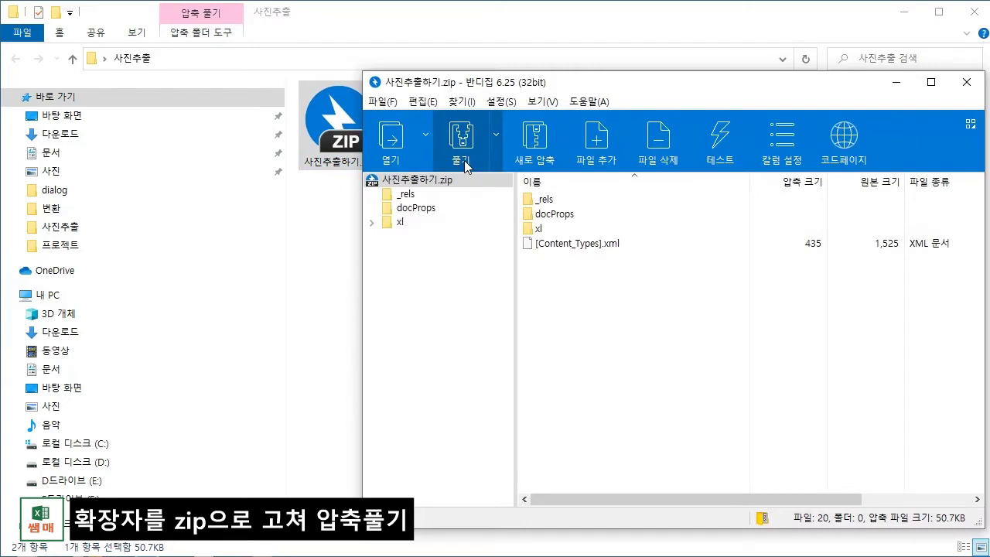
click(462, 150)
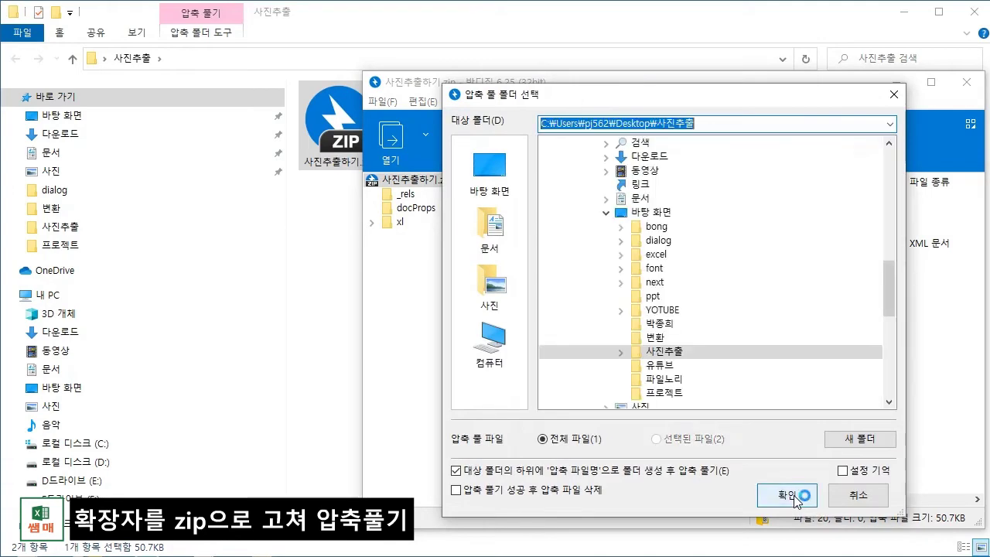
click(801, 496)
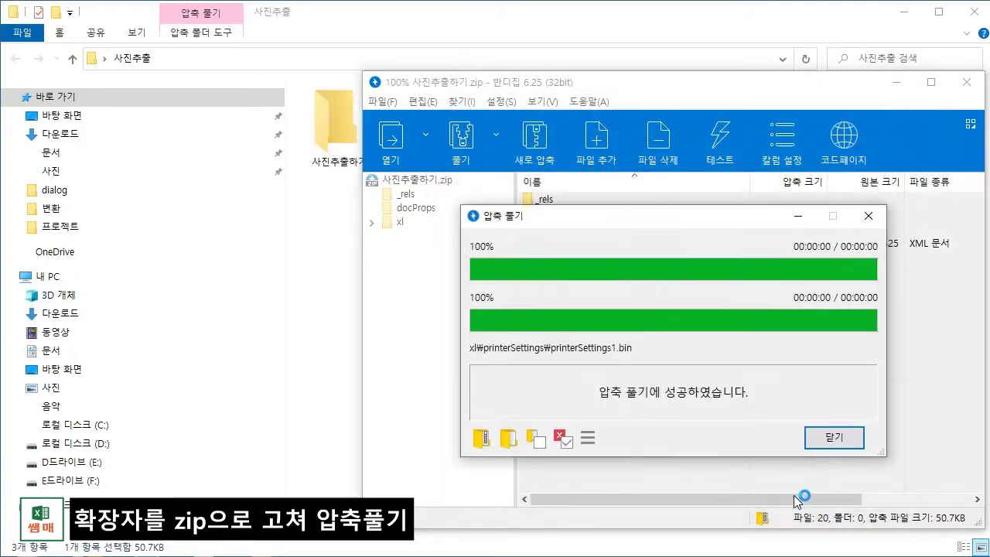
click(834, 438)
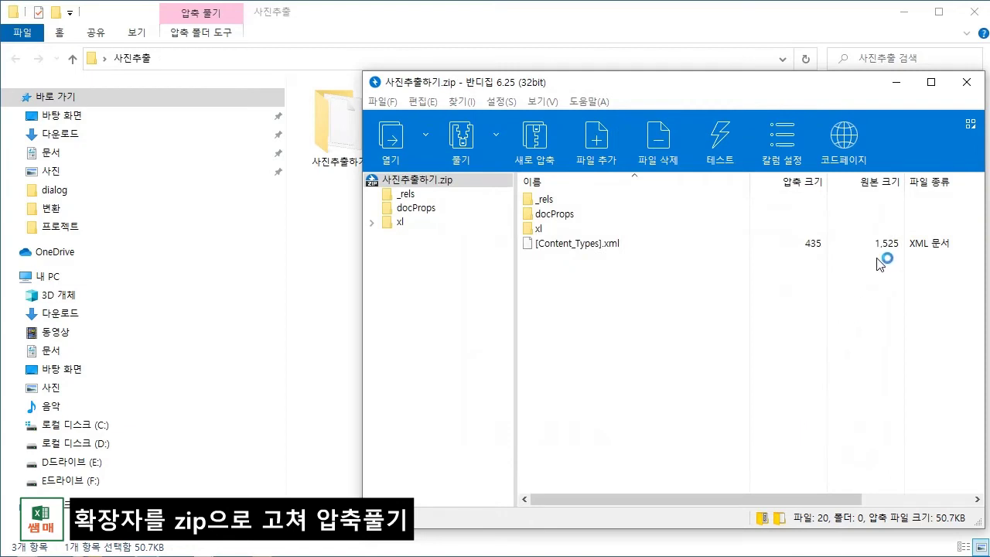
click(967, 85)
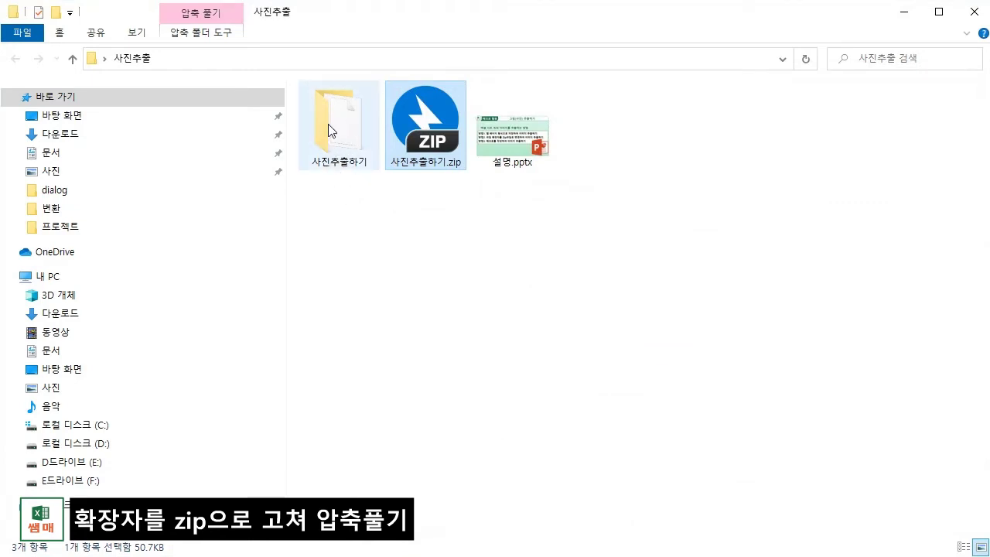
Open the media folder inside the xl folder of the extracted 사진추출하기 folder
mouse_move(335, 130)
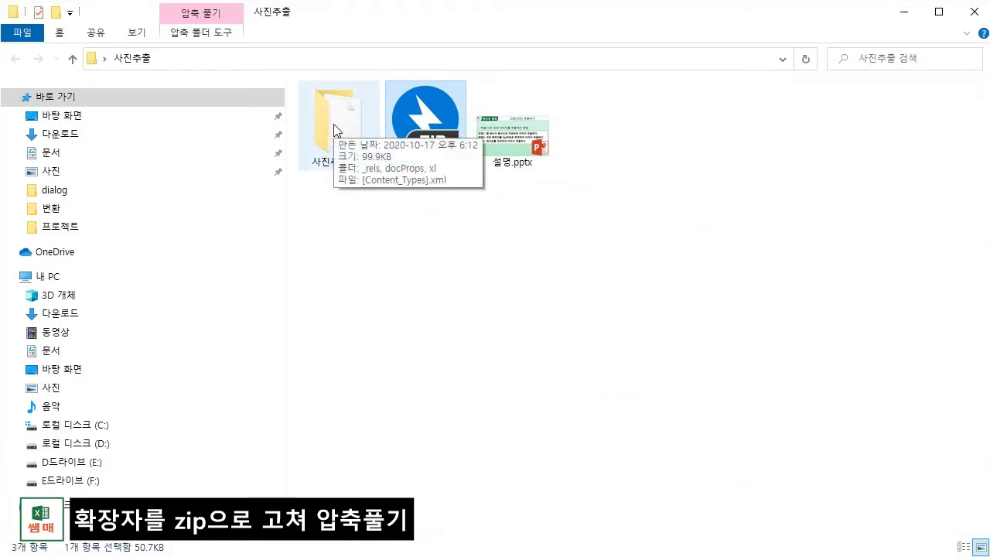
double_click(334, 130)
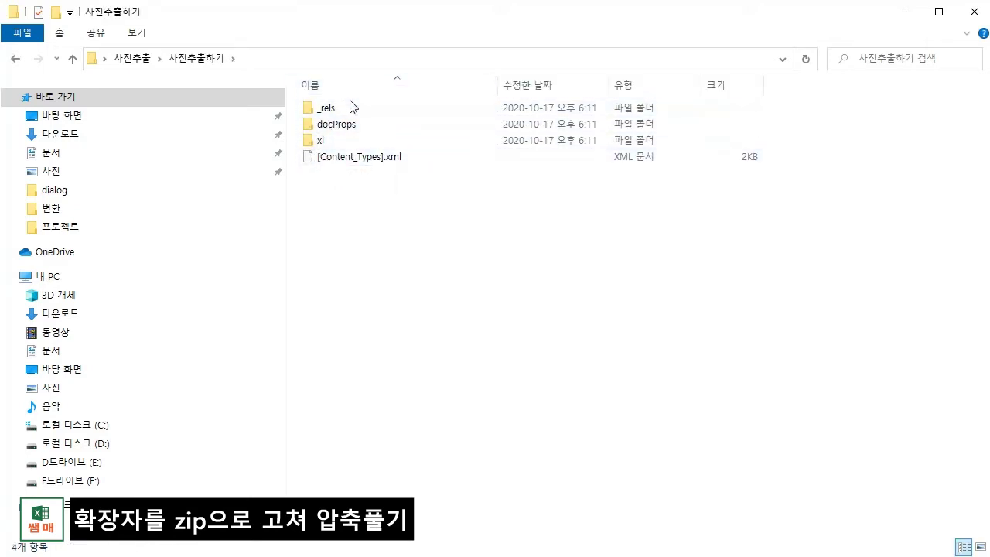
double_click(312, 143)
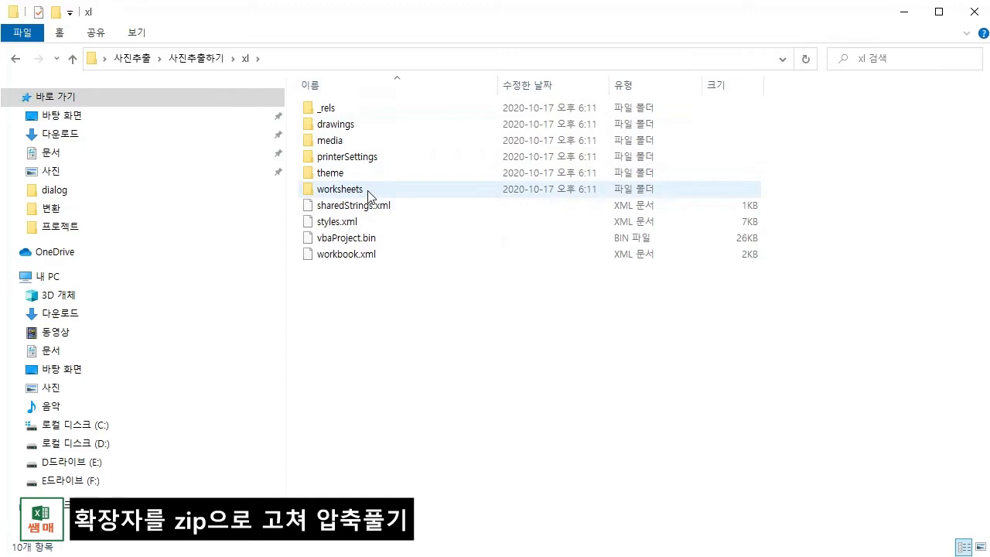
mouse_move(308, 146)
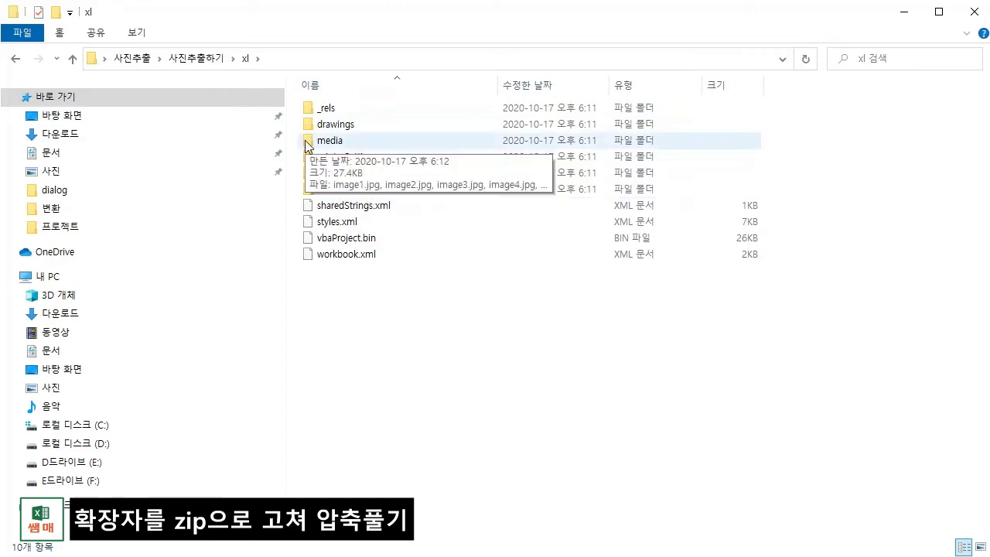
double_click(308, 146)
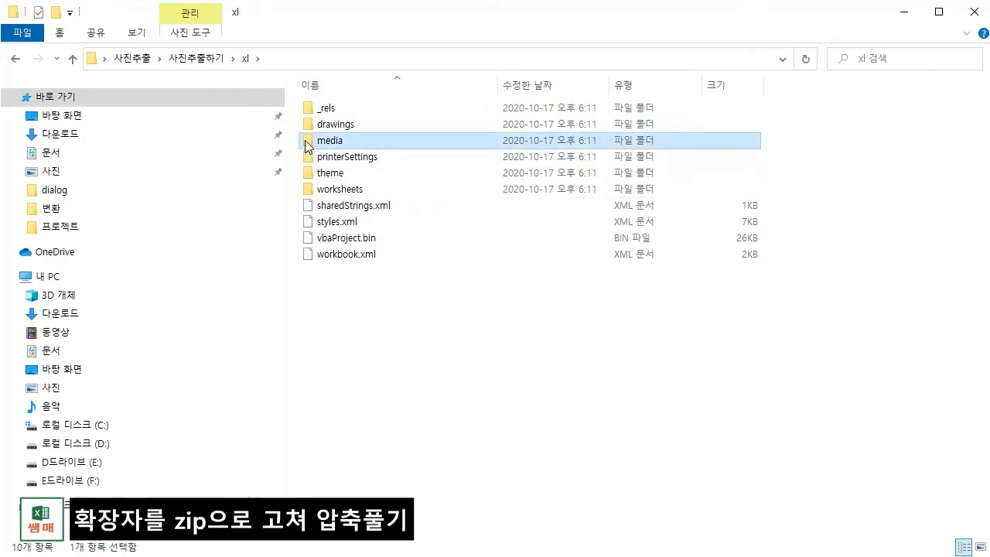